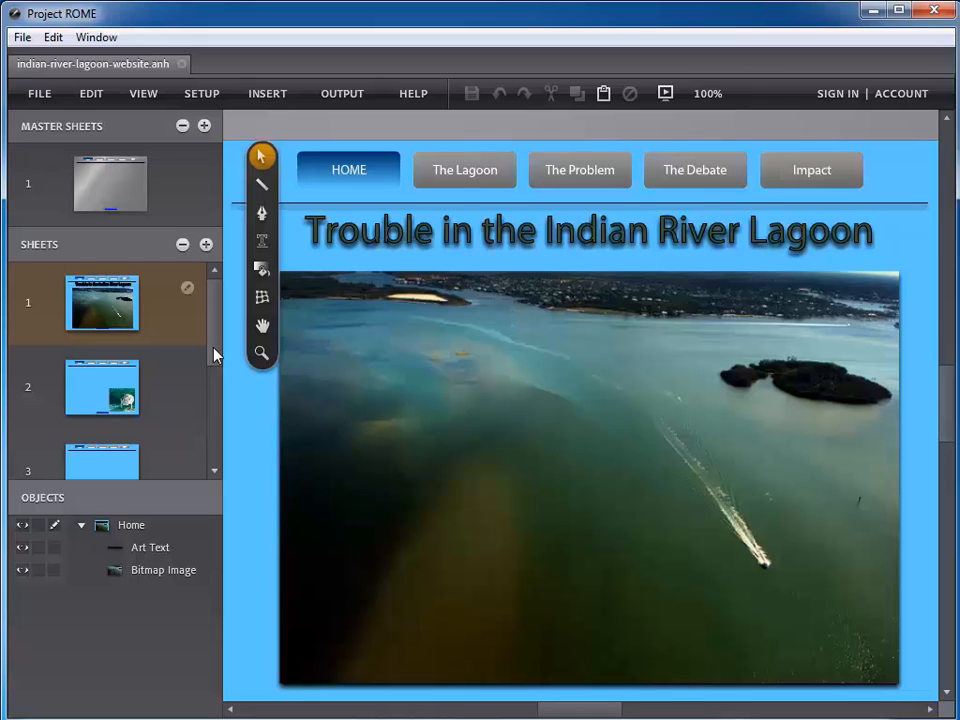
Open the ROME Website output channel and browse for a save location
{"action": "left_click_drag", "start_coordinate": [216, 353], "coordinate": [216, 392]}
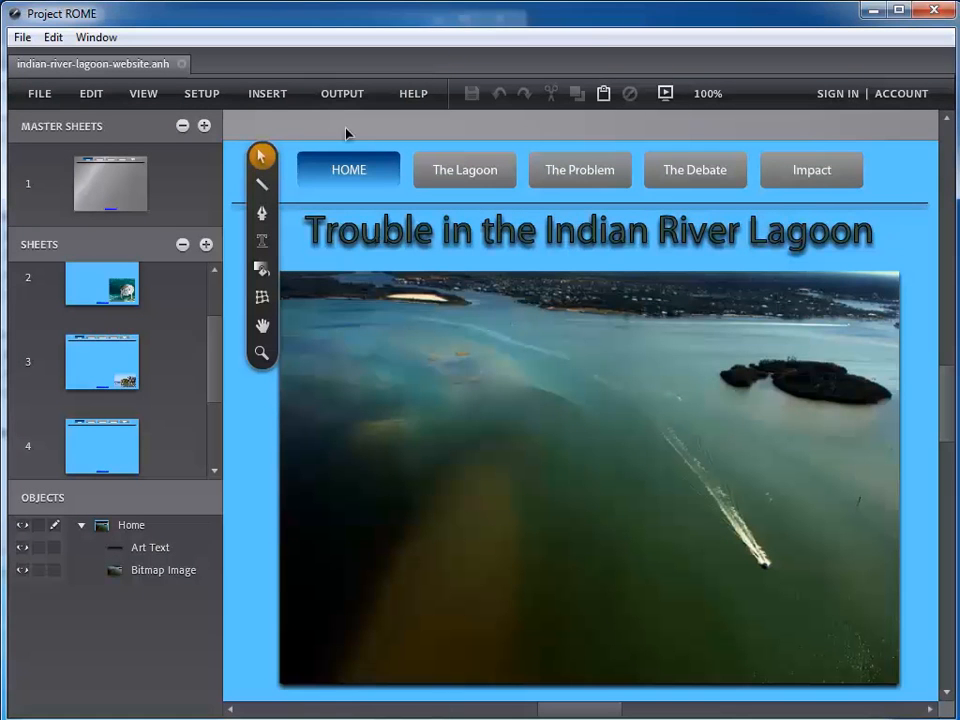
{"action": "left_click", "coordinate": [259, 96]}
{"action": "left_click", "coordinate": [340, 95]}
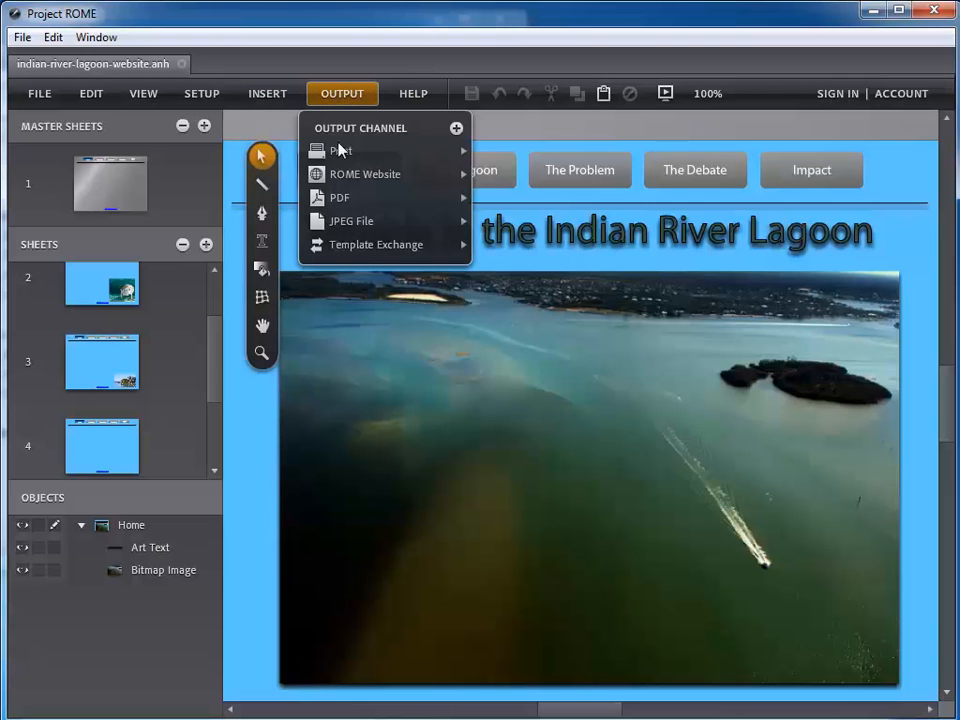
{"action": "mouse_move", "coordinate": [353, 180]}
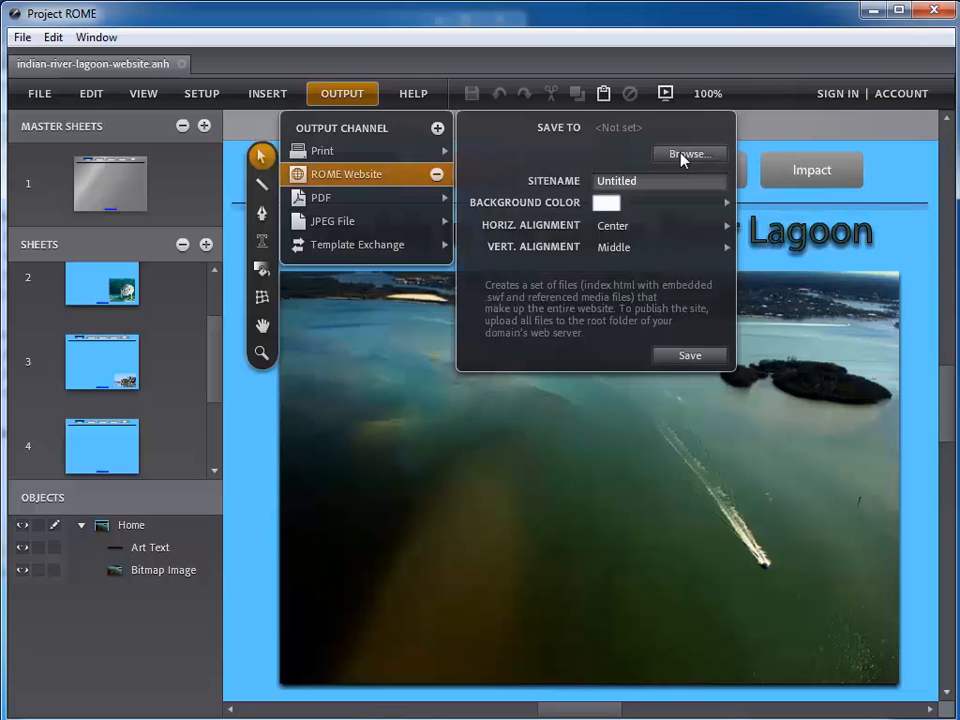
{"action": "left_click", "coordinate": [679, 157]}
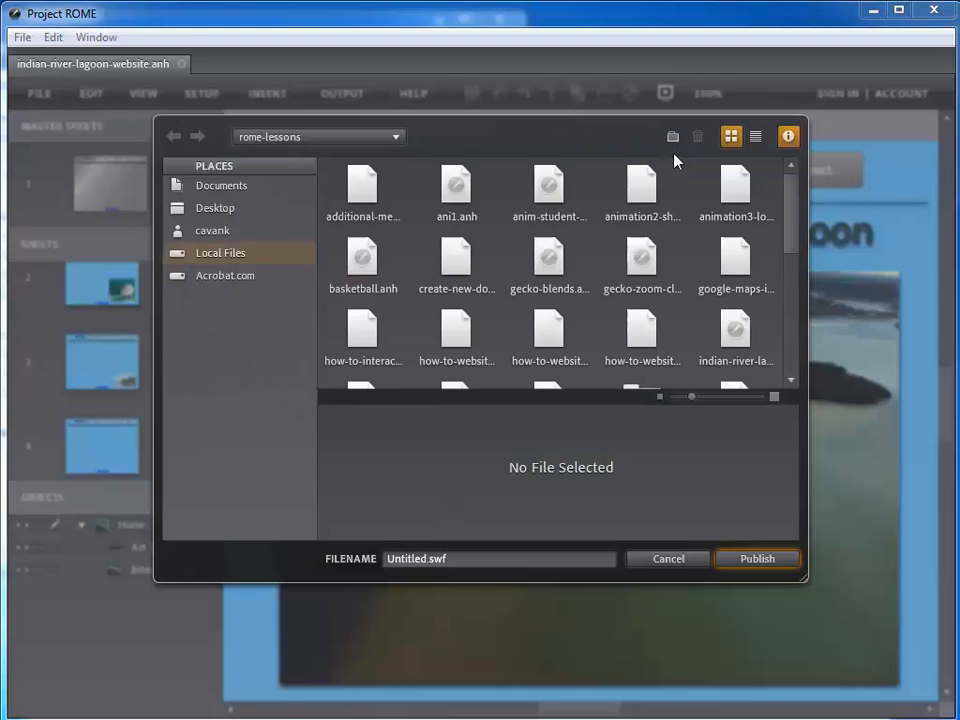
Publish the website into the Desktop's lagoon-report folder with the file name lagoon-report.swf
{"action": "left_click", "coordinate": [215, 208]}
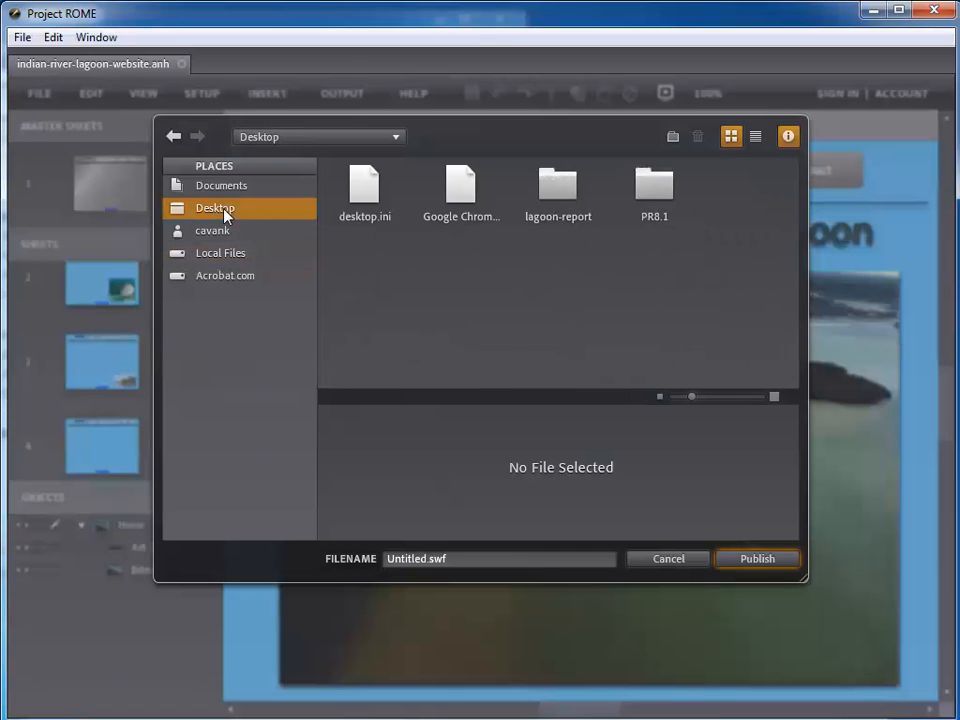
{"action": "left_click", "coordinate": [549, 193]}
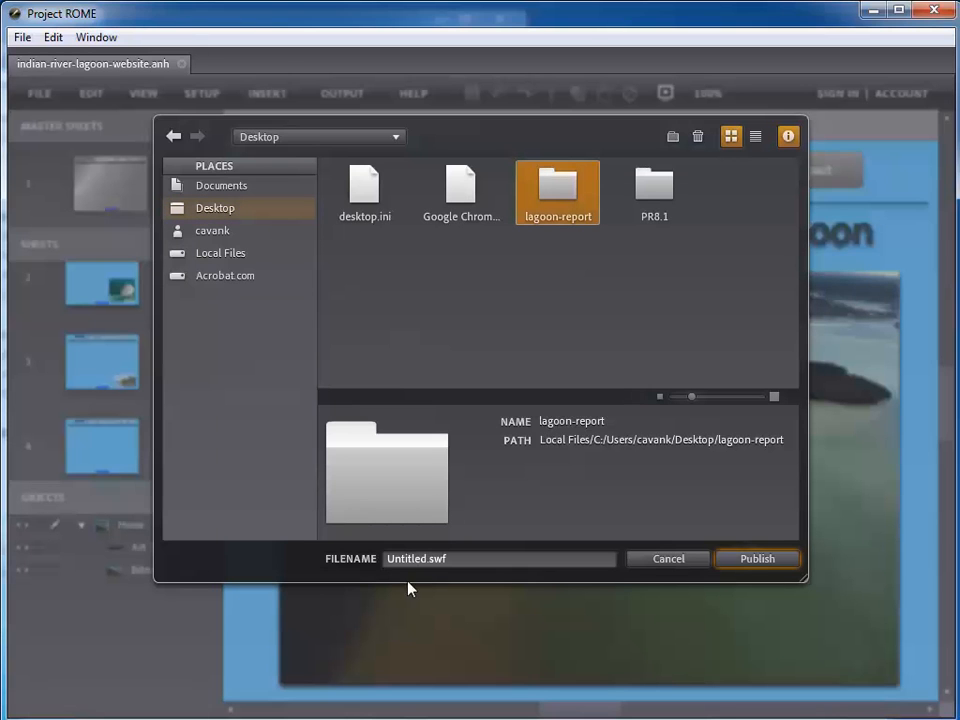
{"action": "left_click", "coordinate": [428, 562]}
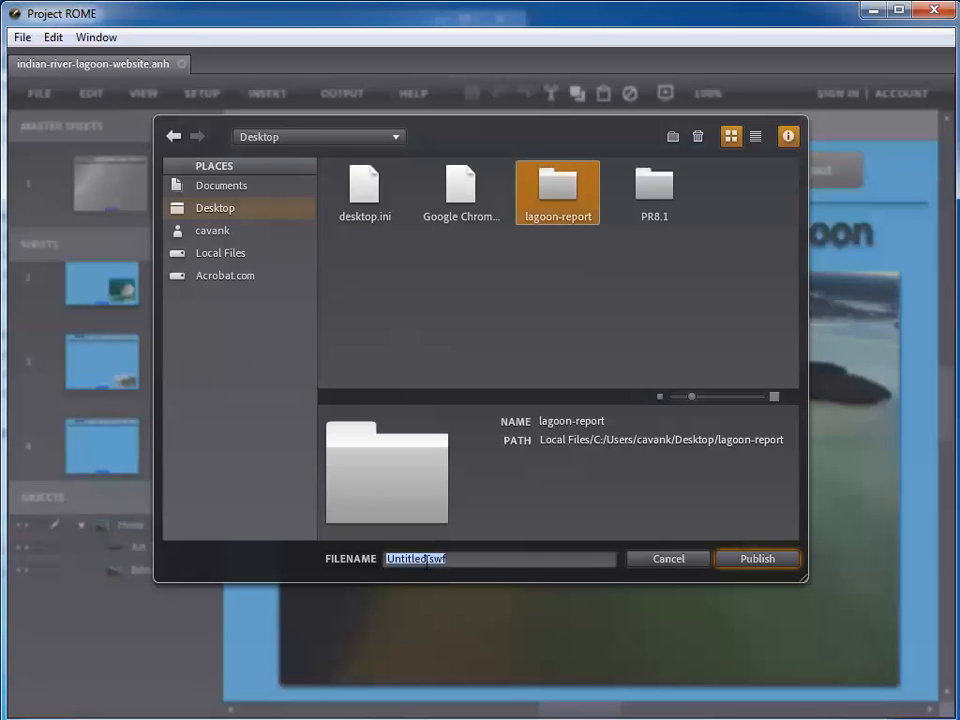
{"action": "left_click", "coordinate": [427, 561]}
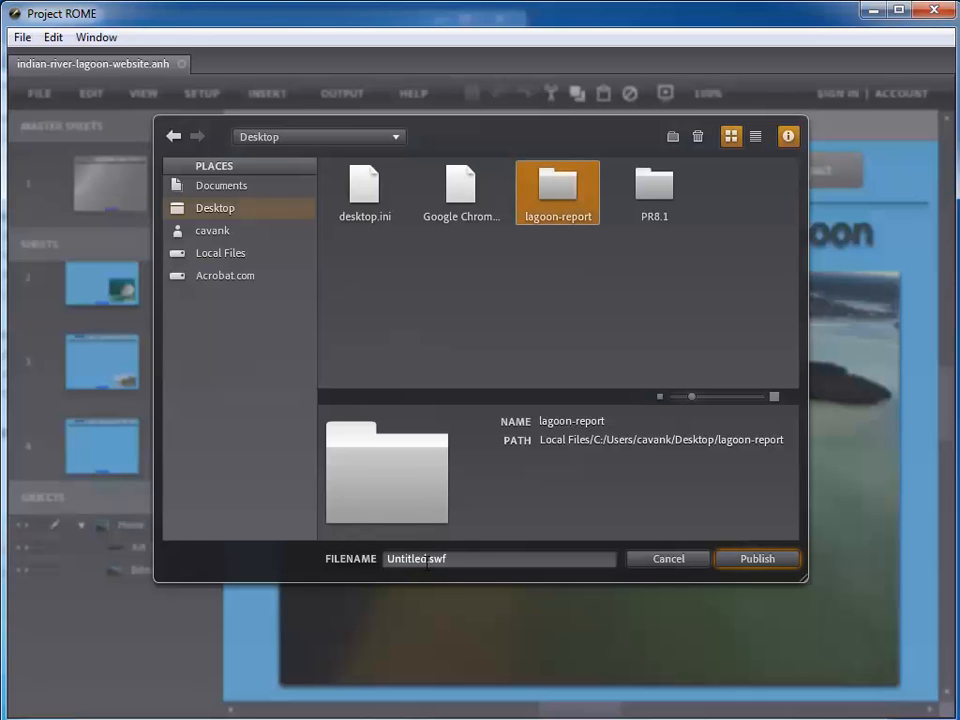
{"action": "left_click_drag", "start_coordinate": [269, 533], "coordinate": [237, 525]}
{"action": "type", "text": "lagoon-report"}
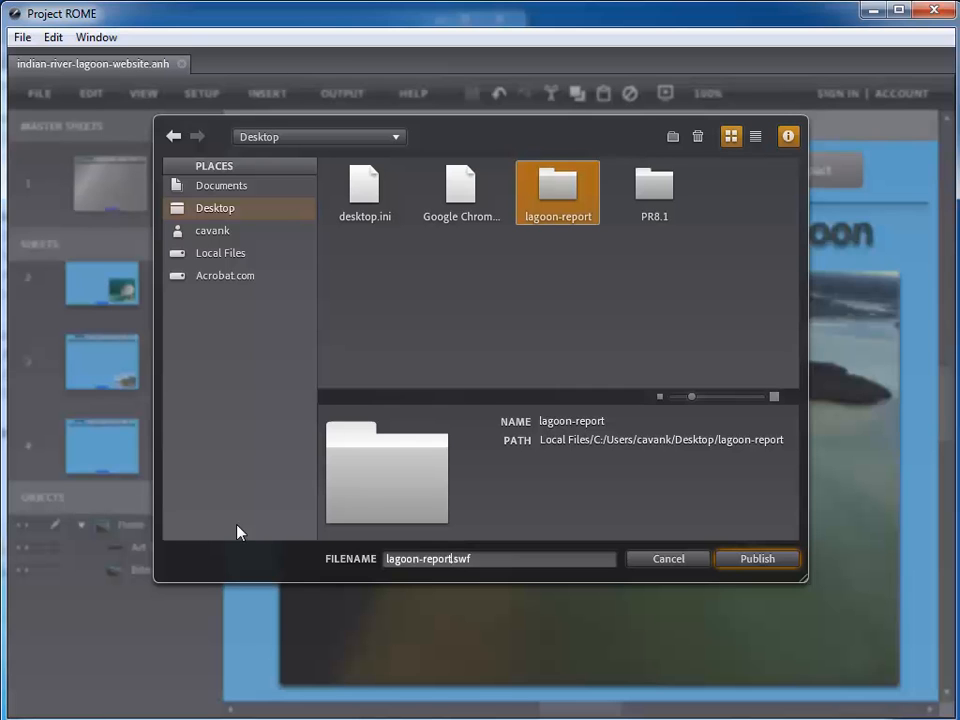
{"action": "left_click", "coordinate": [757, 561]}
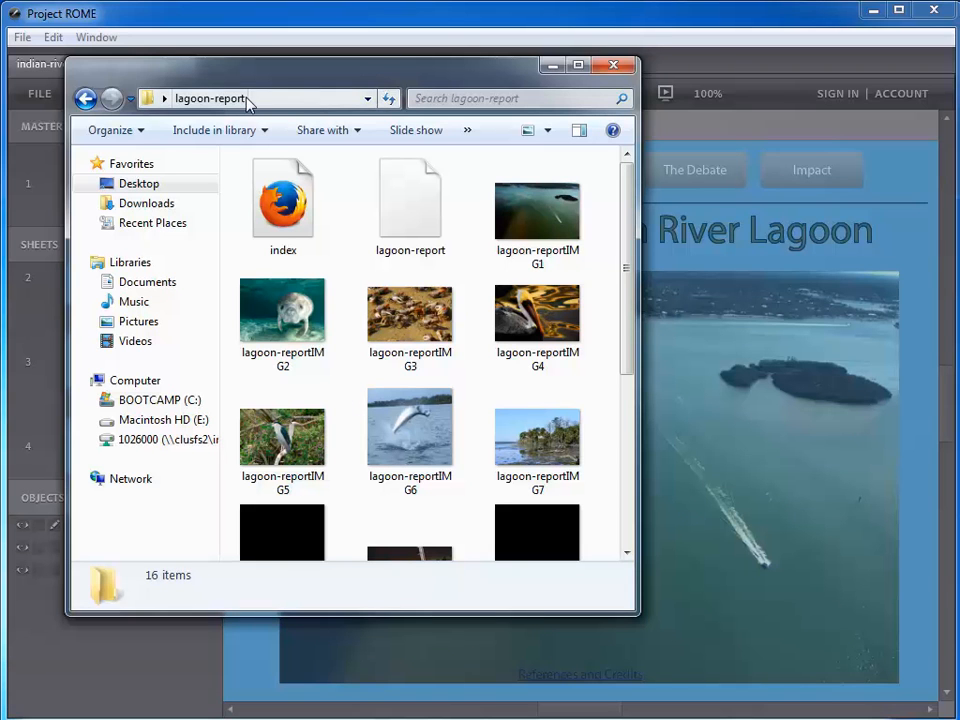
Compress the lagoon-report folder on the Desktop into a zipped folder named lagoon-report
{"action": "left_click", "coordinate": [290, 218]}
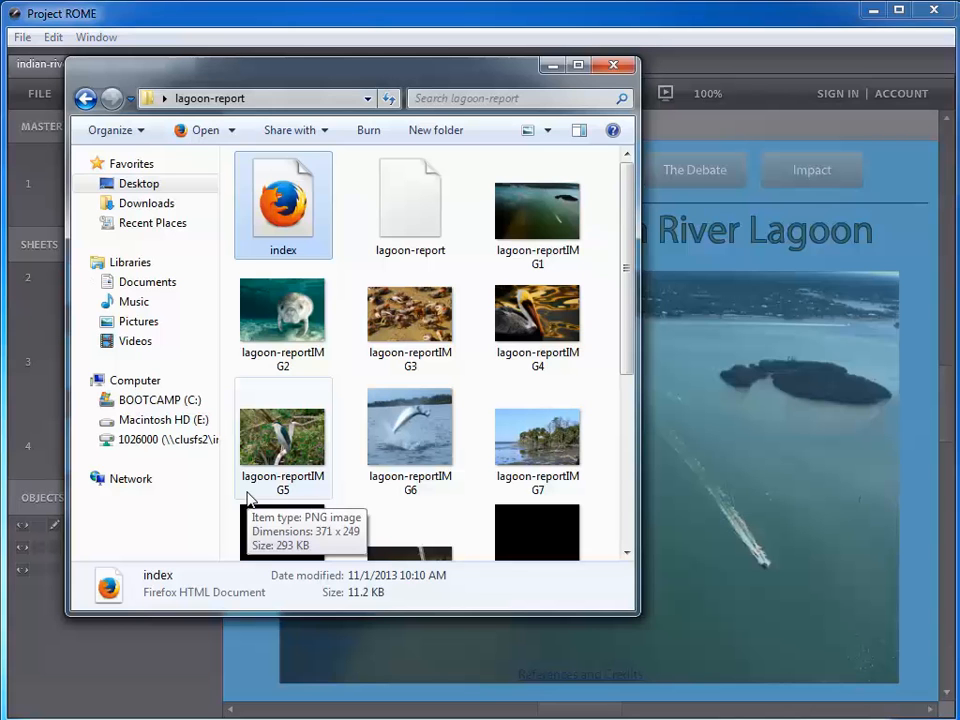
{"action": "left_click", "coordinate": [84, 100]}
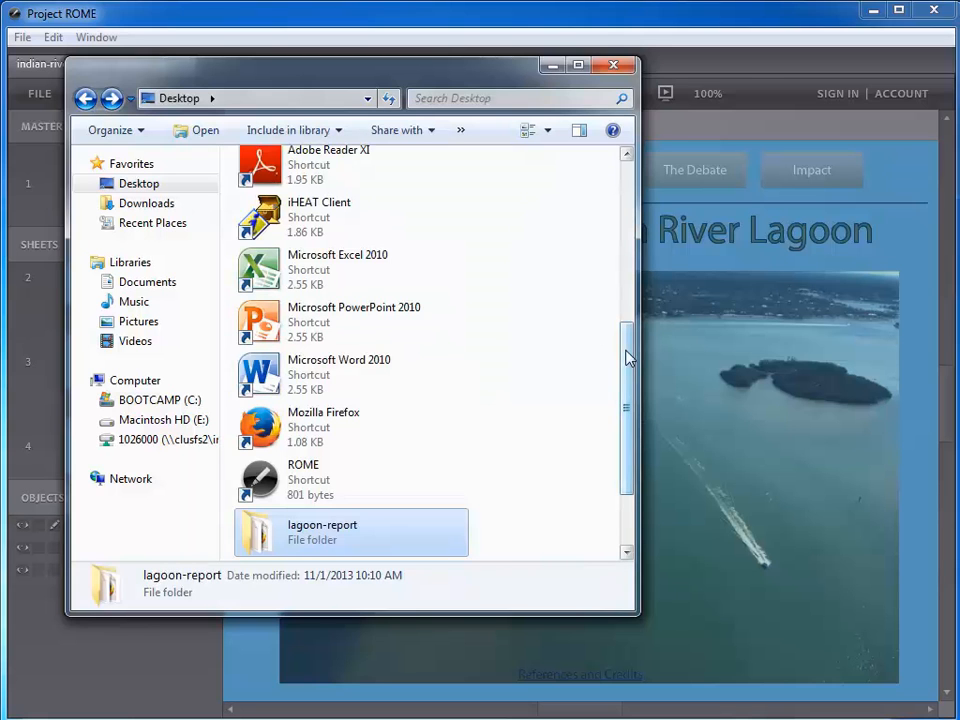
{"action": "left_click_drag", "start_coordinate": [628, 358], "coordinate": [626, 411]}
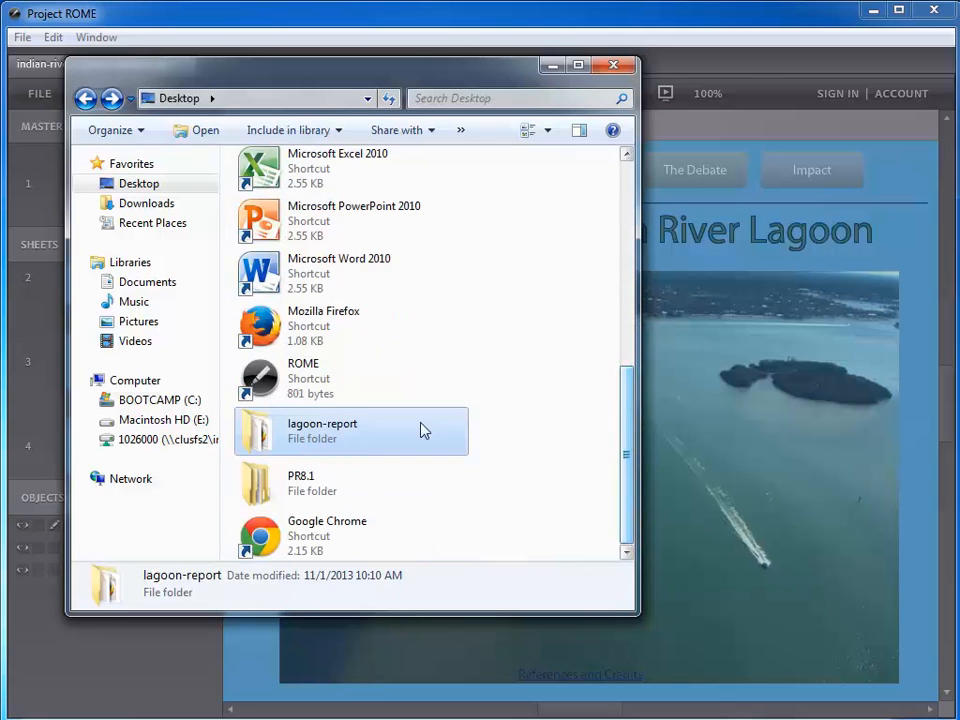
{"action": "double_click", "coordinate": [323, 432]}
{"action": "right_click", "coordinate": [323, 430]}
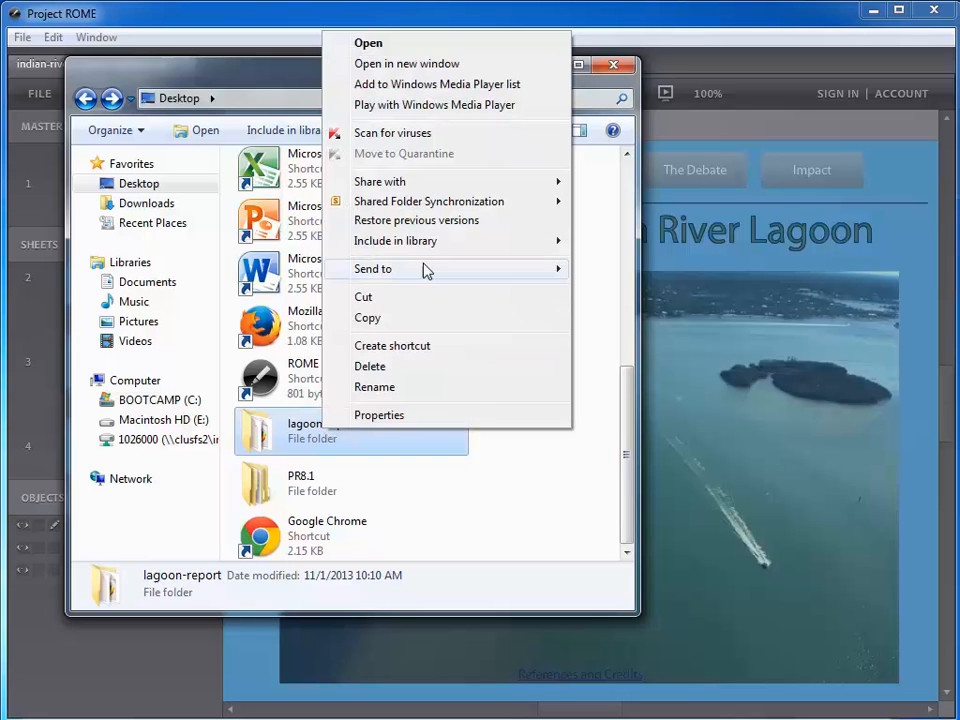
{"action": "mouse_move", "coordinate": [423, 270]}
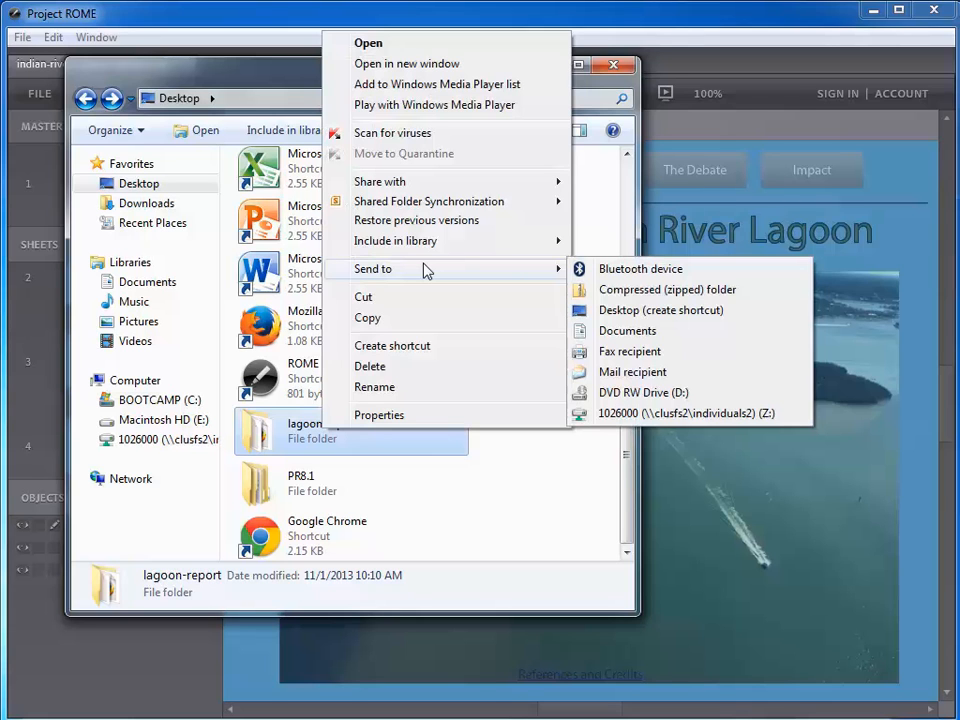
{"action": "left_click", "coordinate": [596, 291]}
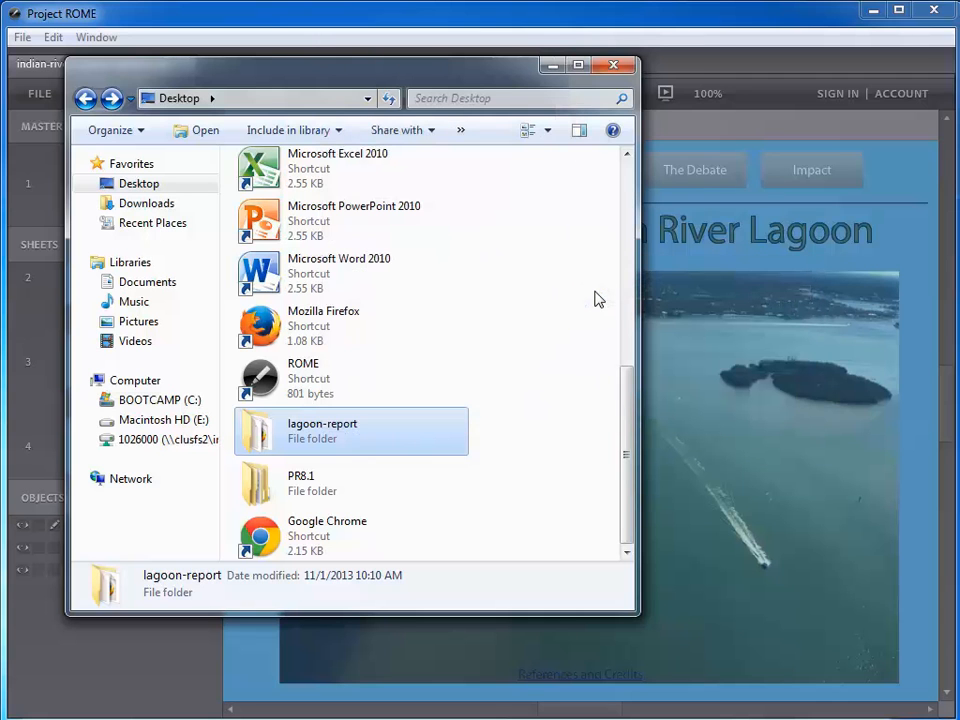
{"action": "left_click", "coordinate": [516, 533]}
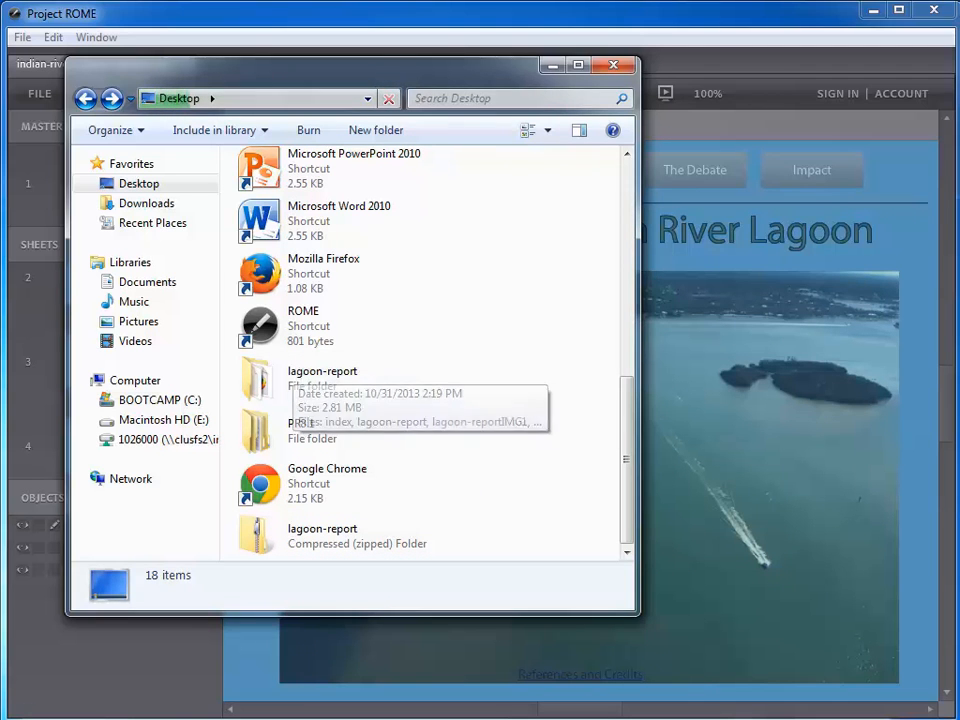
Switch to the browser, open the 3rd Period Science class contents and add a new Document
{"action": "left_click", "coordinate": [104, 652]}
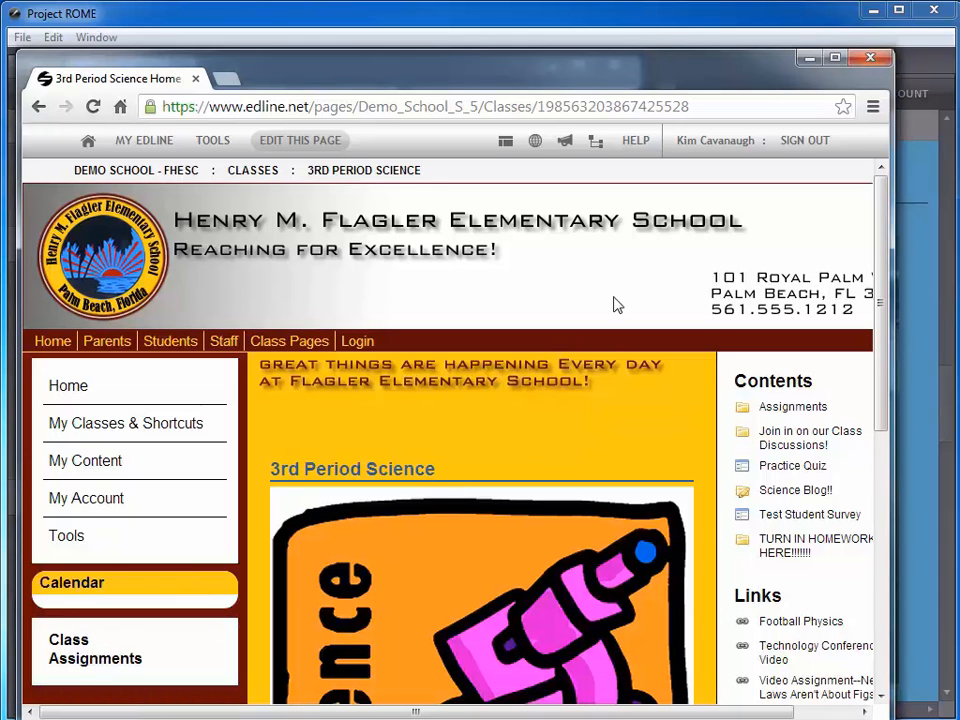
{"action": "left_click_drag", "start_coordinate": [879, 326], "coordinate": [882, 372]}
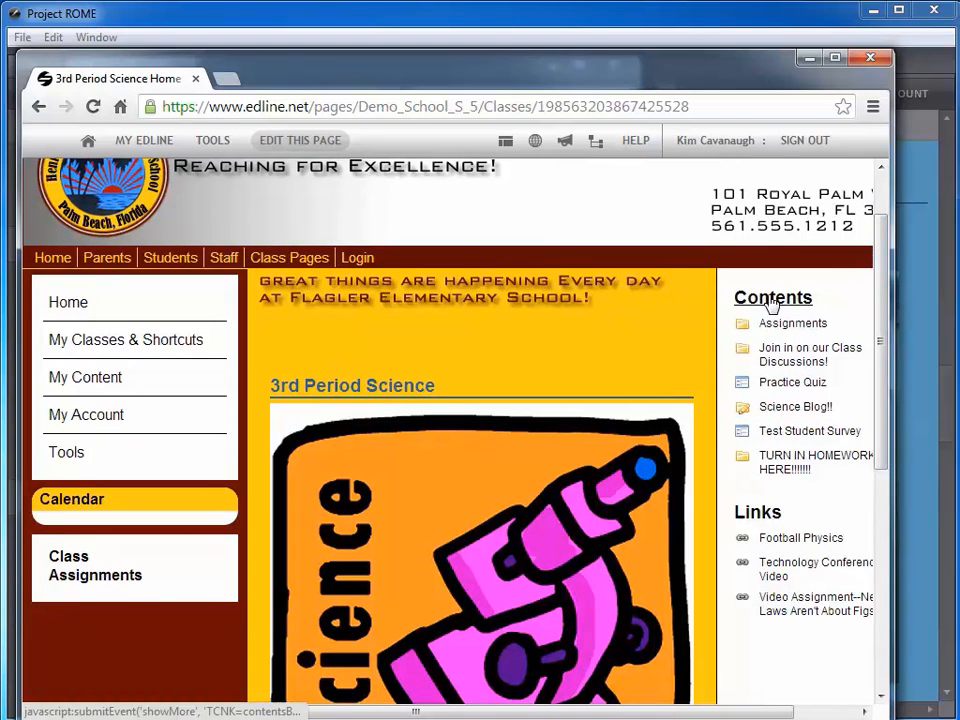
{"action": "left_click", "coordinate": [771, 302]}
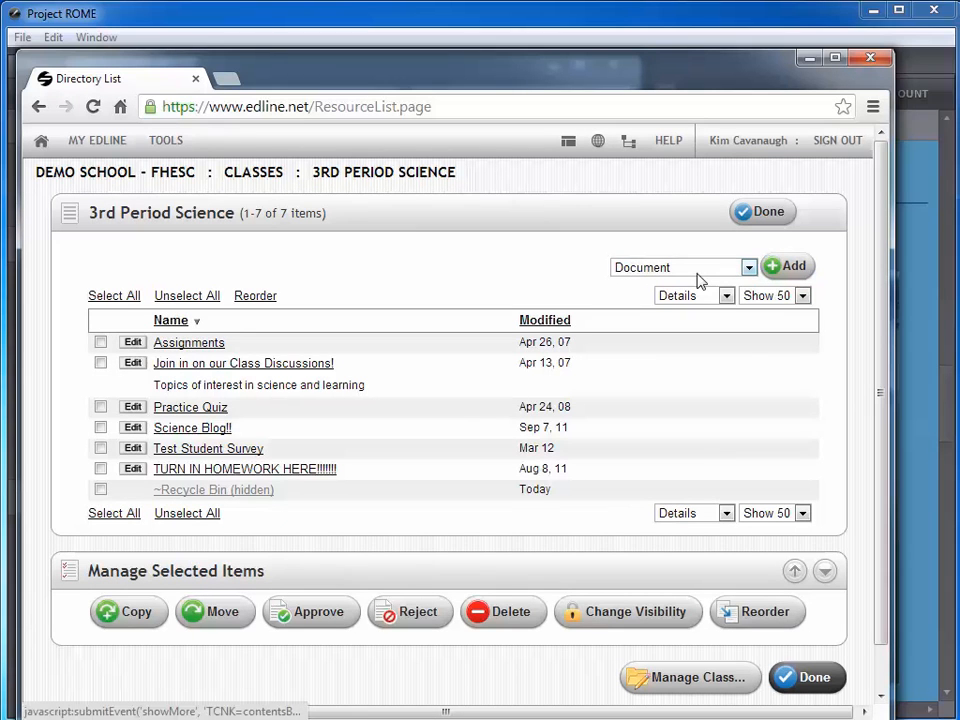
{"action": "left_click", "coordinate": [785, 272]}
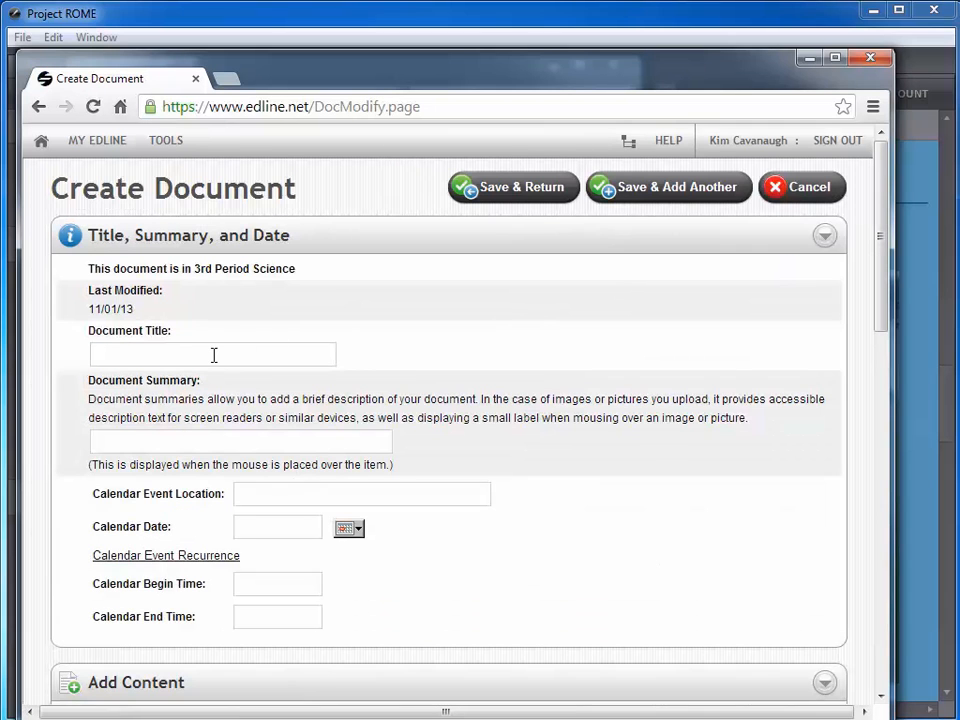
Set the document title to Indian River Lagoon Report by Student
{"action": "left_click", "coordinate": [212, 356]}
{"action": "type", "text": "Indian River Lagg"}
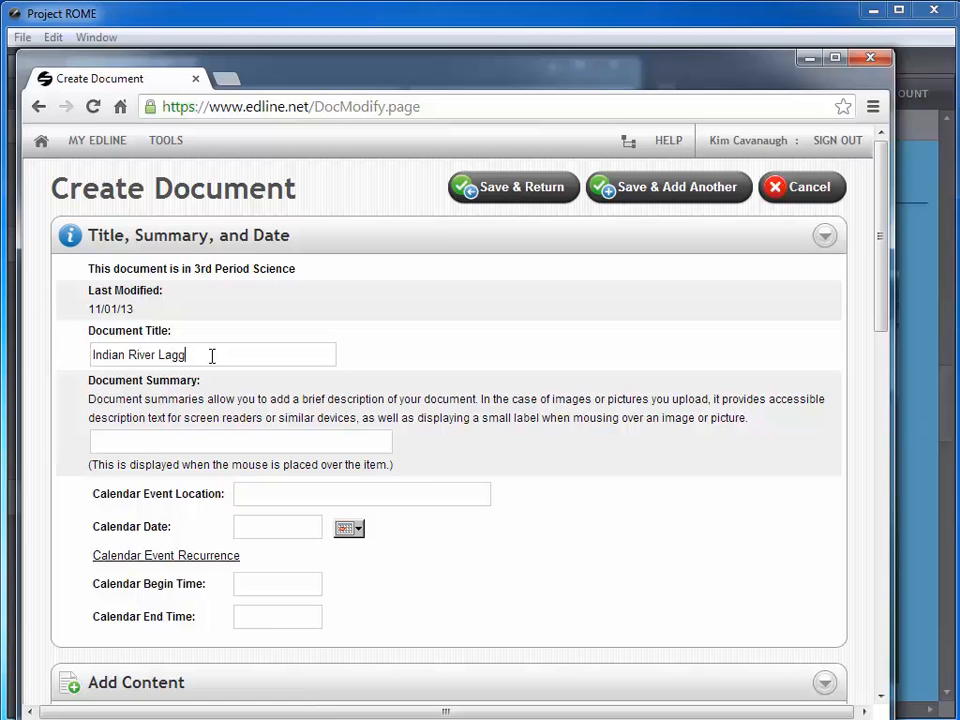
{"action": "key", "text": "BackSpace"}
{"action": "type", "text": "oon Report by Student"}
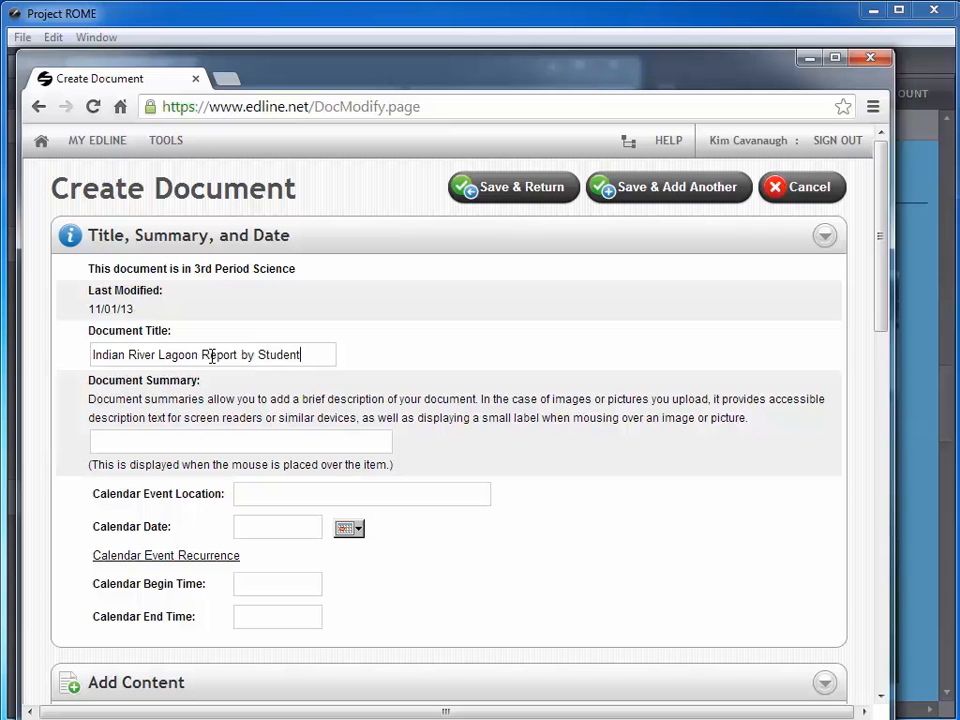
Upload the zipped lagoon-report folder from the Desktop as a web document, then save and return to the class page
{"action": "left_click_drag", "start_coordinate": [880, 240], "coordinate": [870, 364]}
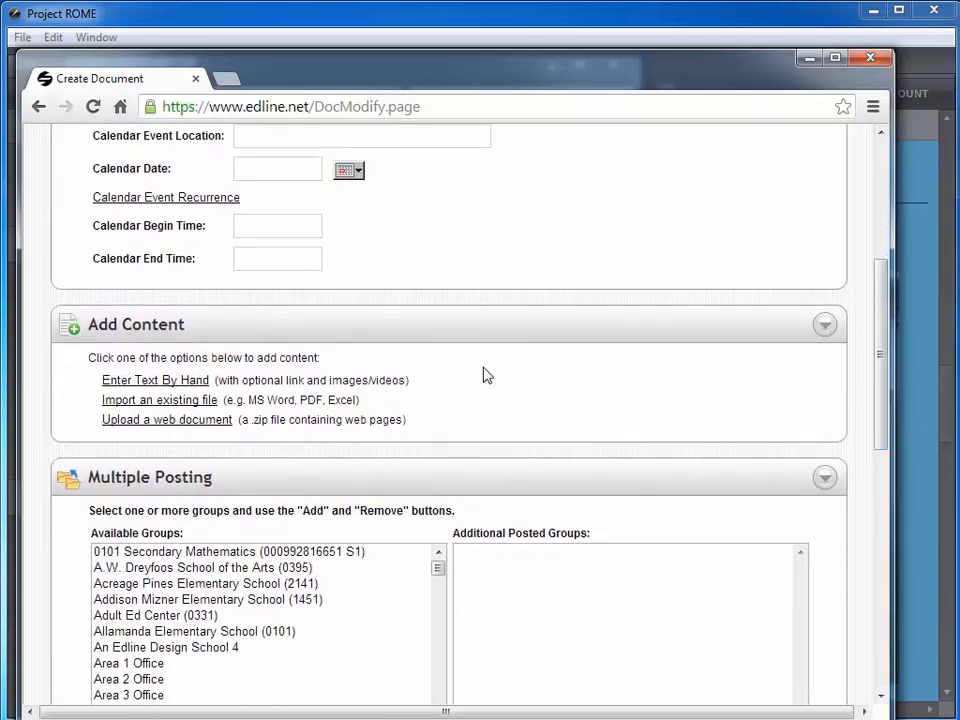
{"action": "left_click", "coordinate": [157, 429]}
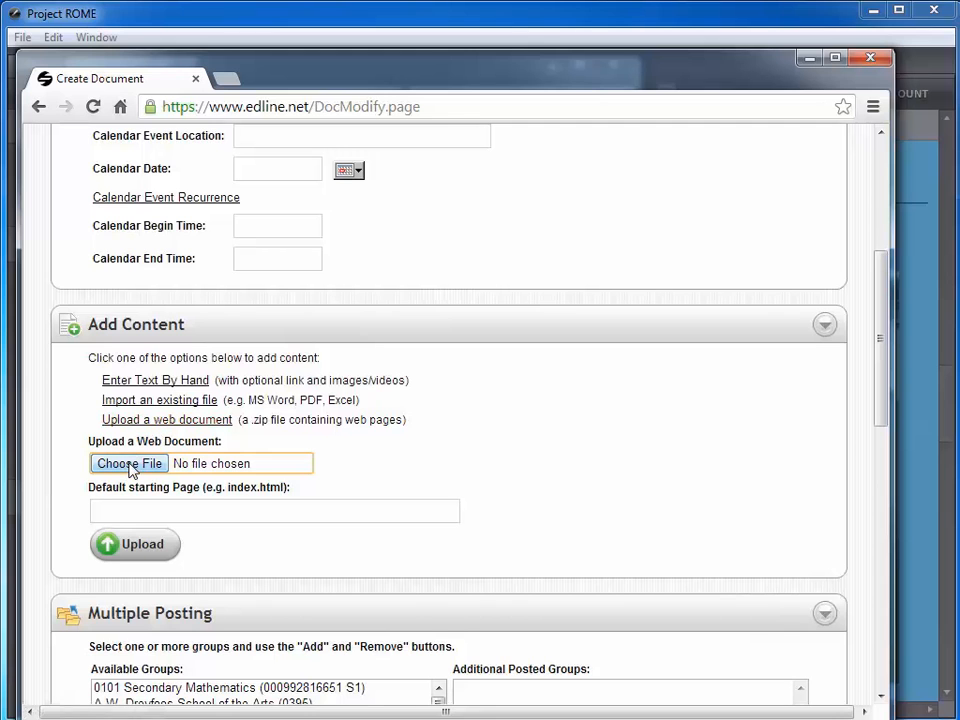
{"action": "left_click", "coordinate": [129, 465]}
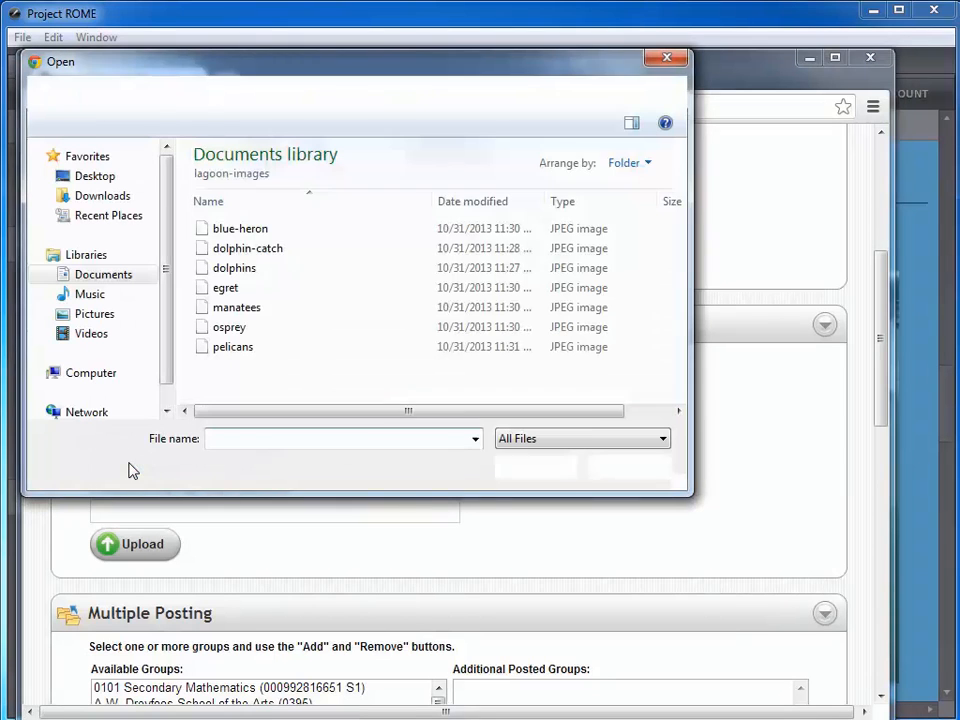
{"action": "left_click", "coordinate": [111, 180]}
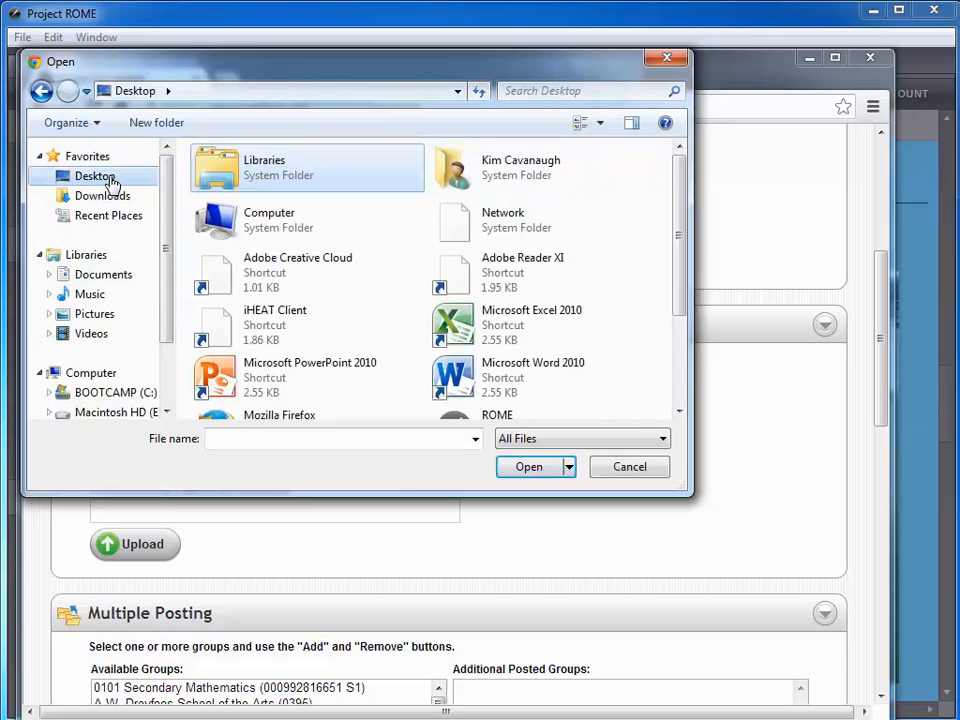
{"action": "left_click_drag", "start_coordinate": [679, 276], "coordinate": [681, 369]}
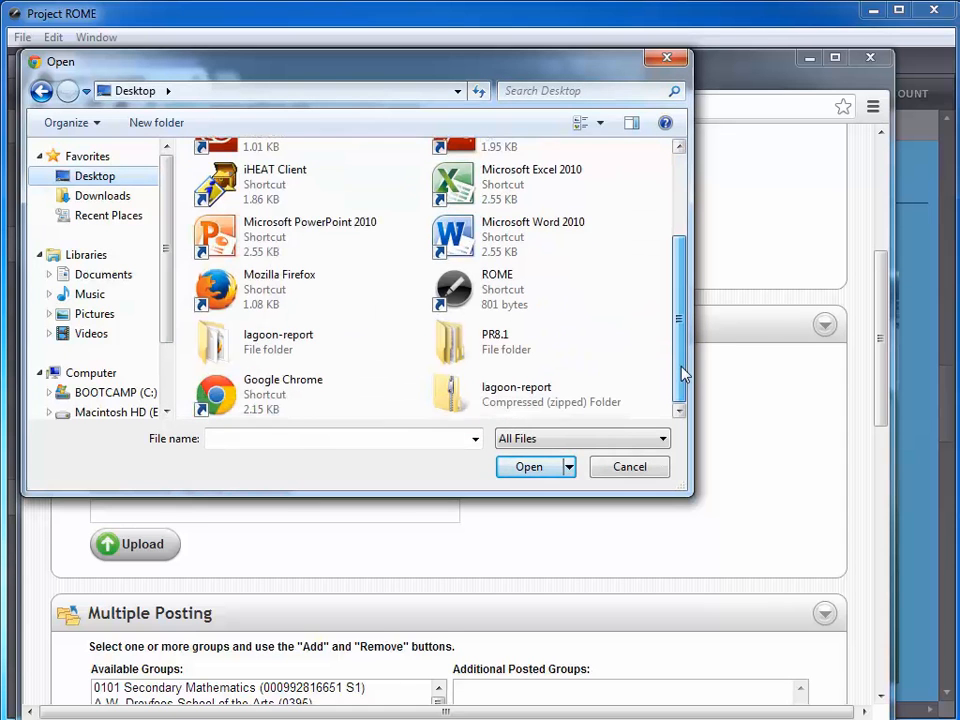
{"action": "left_click", "coordinate": [514, 387]}
{"action": "left_click", "coordinate": [529, 468]}
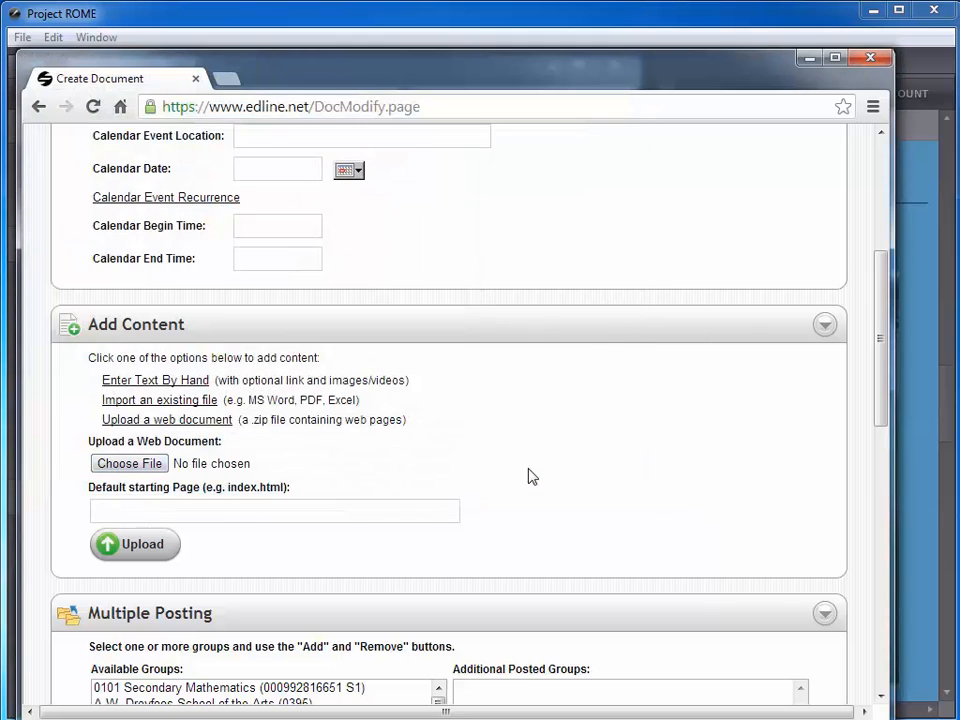
{"action": "left_click", "coordinate": [135, 545]}
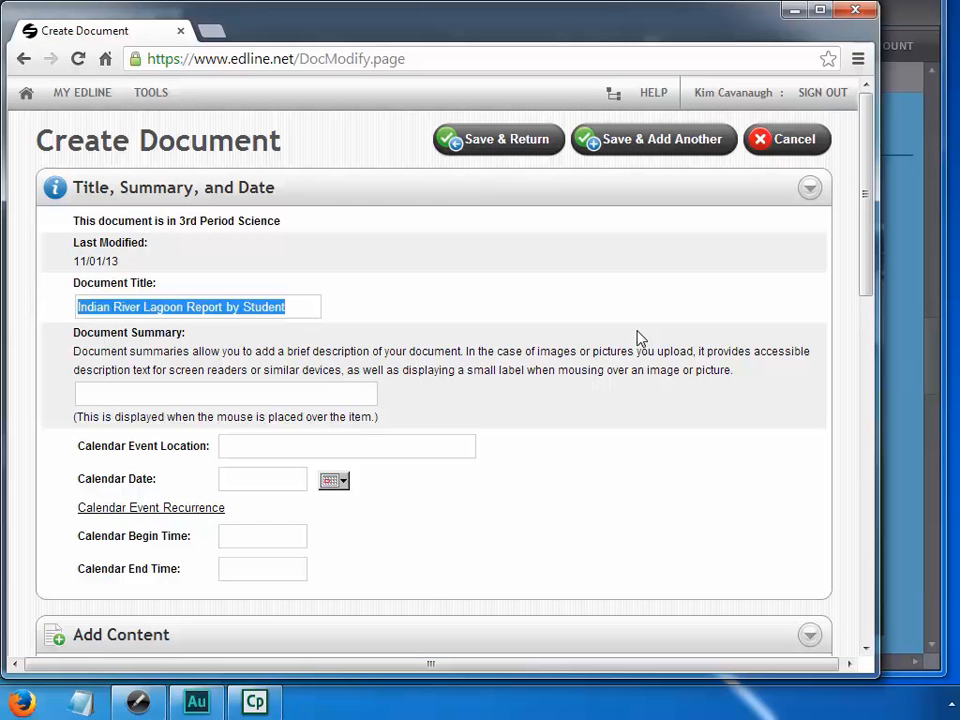
{"action": "left_click", "coordinate": [499, 145]}
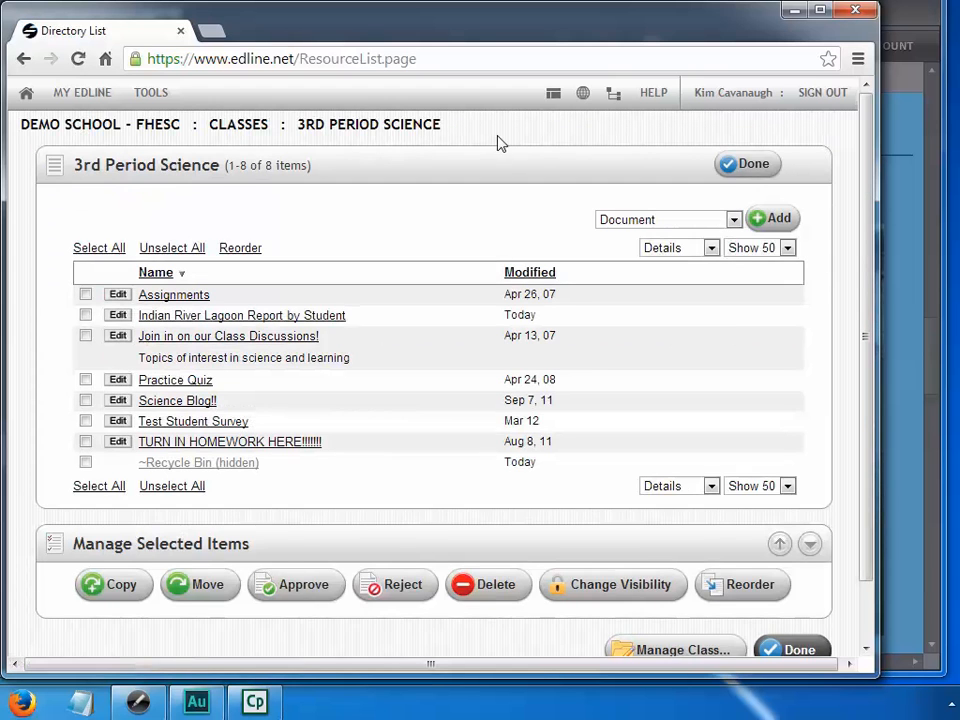
{"action": "left_click", "coordinate": [751, 172]}
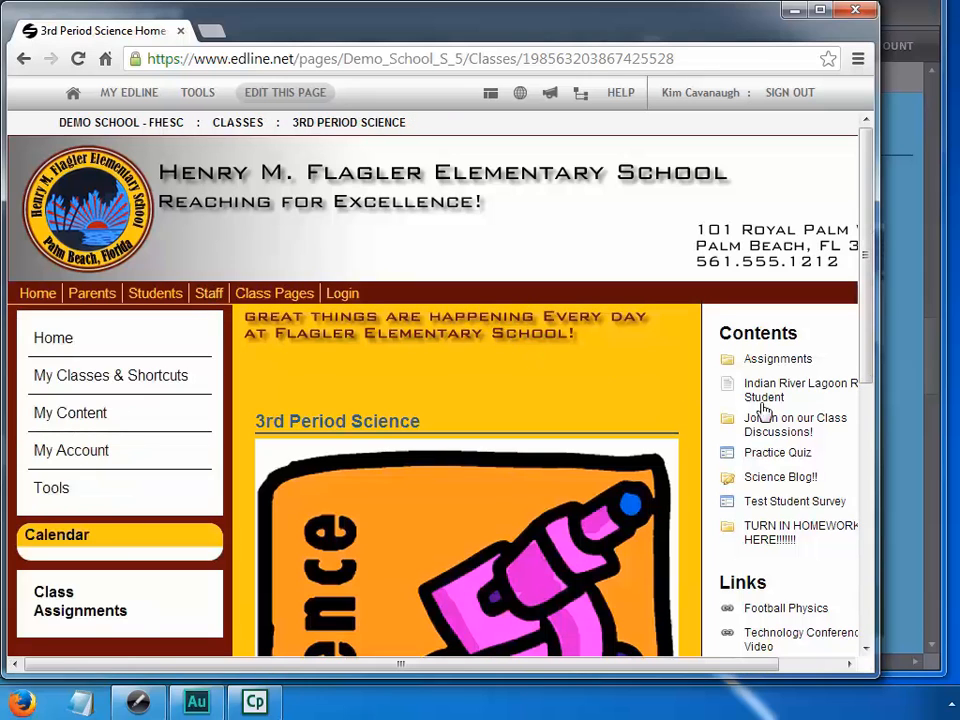
Open the posted Indian River Lagoon Report by Student and browse its navigation pages
{"action": "left_click", "coordinate": [763, 391]}
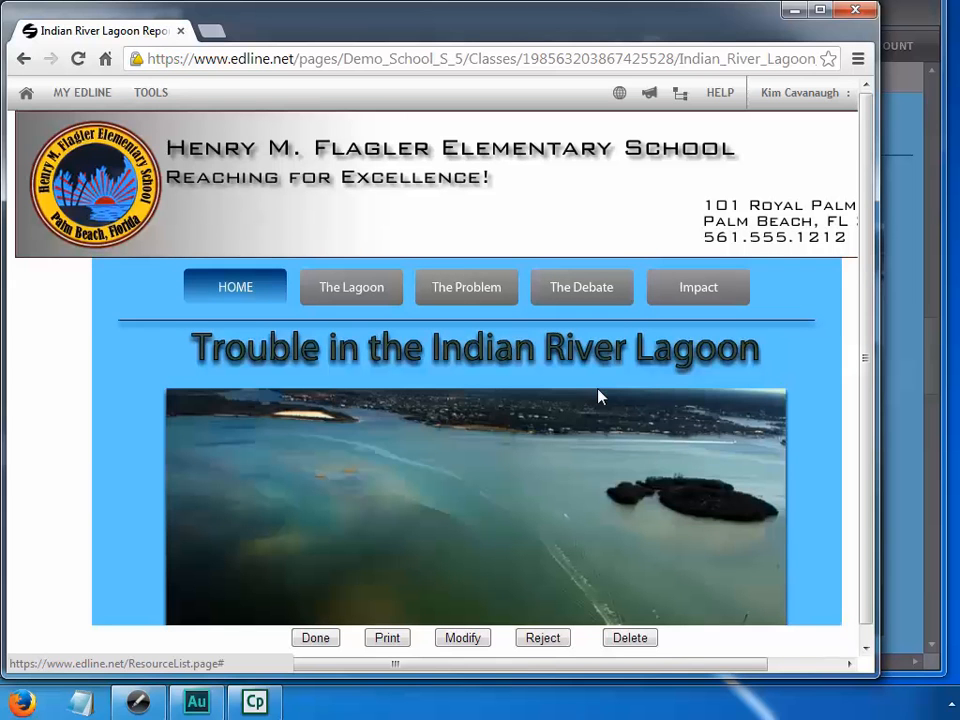
{"action": "left_click", "coordinate": [369, 286]}
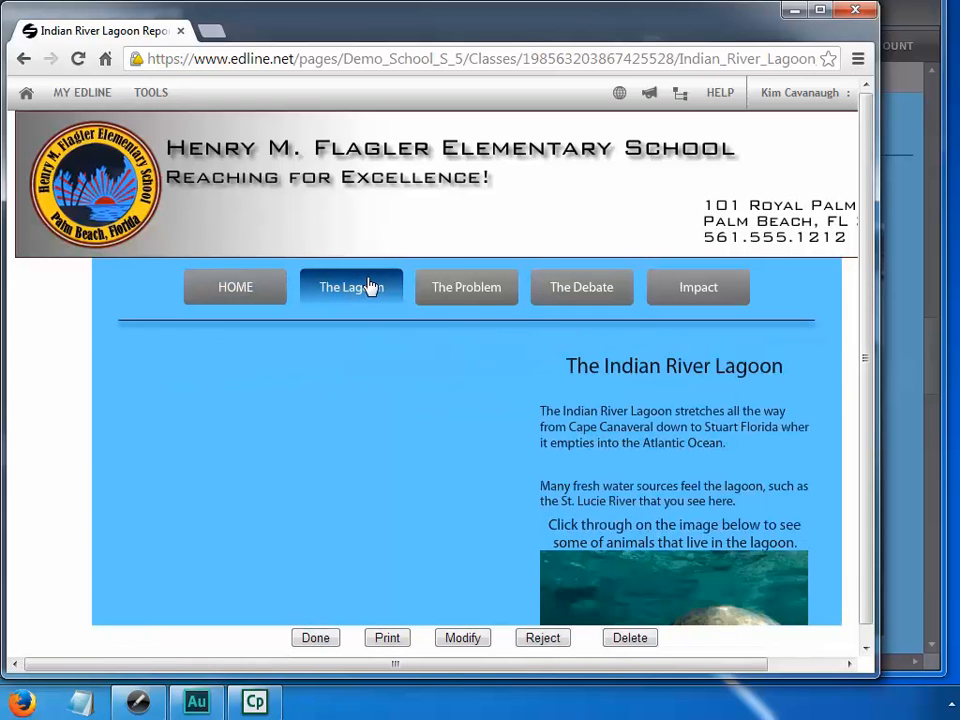
{"action": "left_click", "coordinate": [462, 300]}
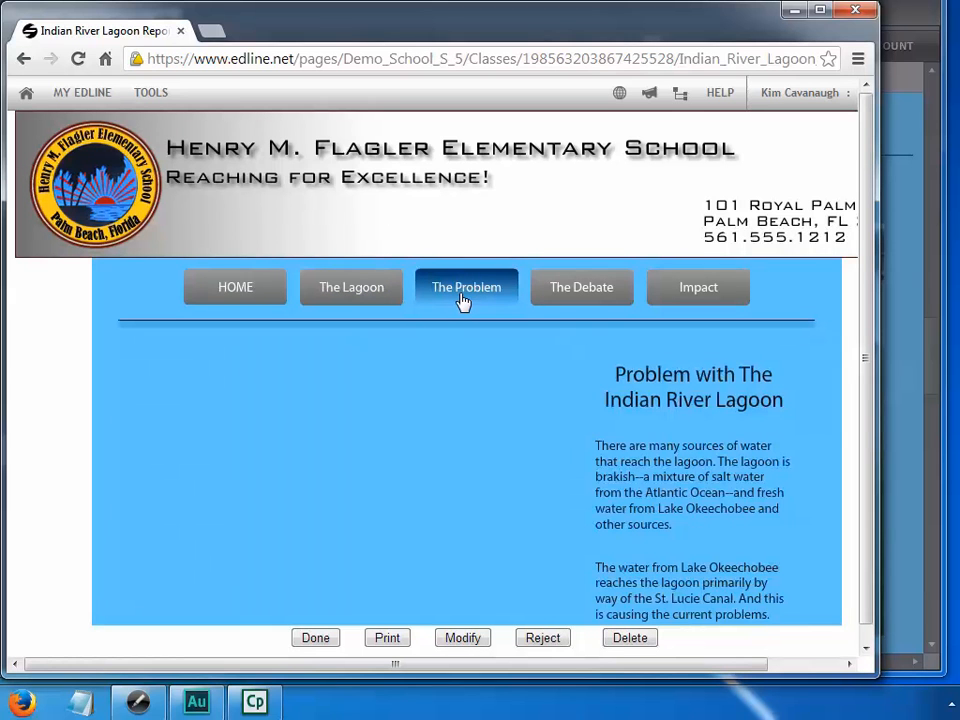
{"action": "left_click_drag", "start_coordinate": [864, 354], "coordinate": [868, 396]}
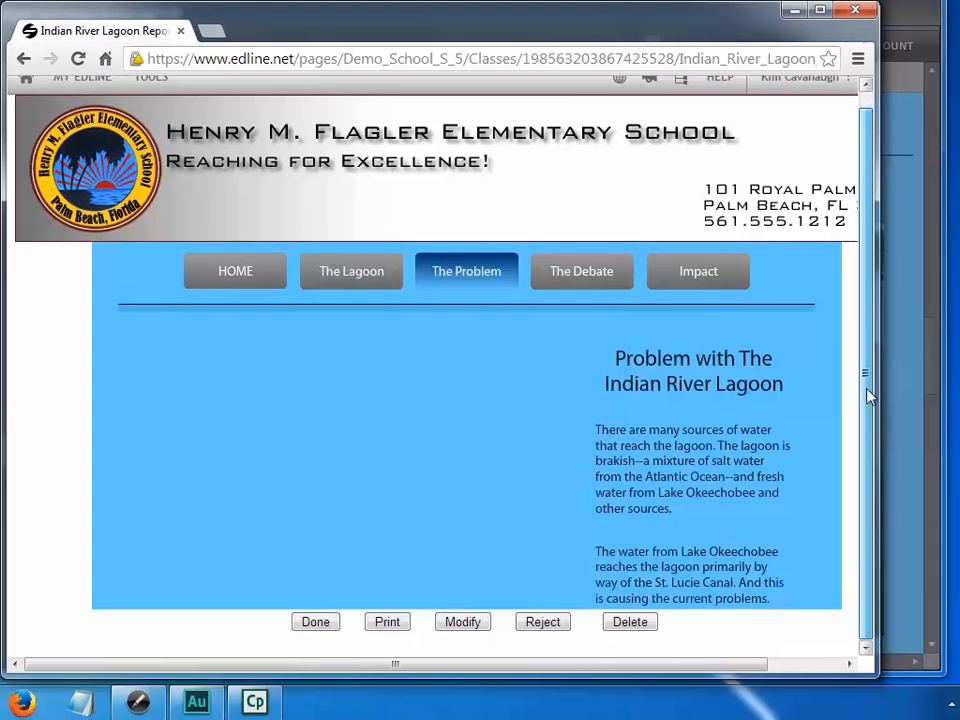
{"action": "left_click", "coordinate": [606, 281]}
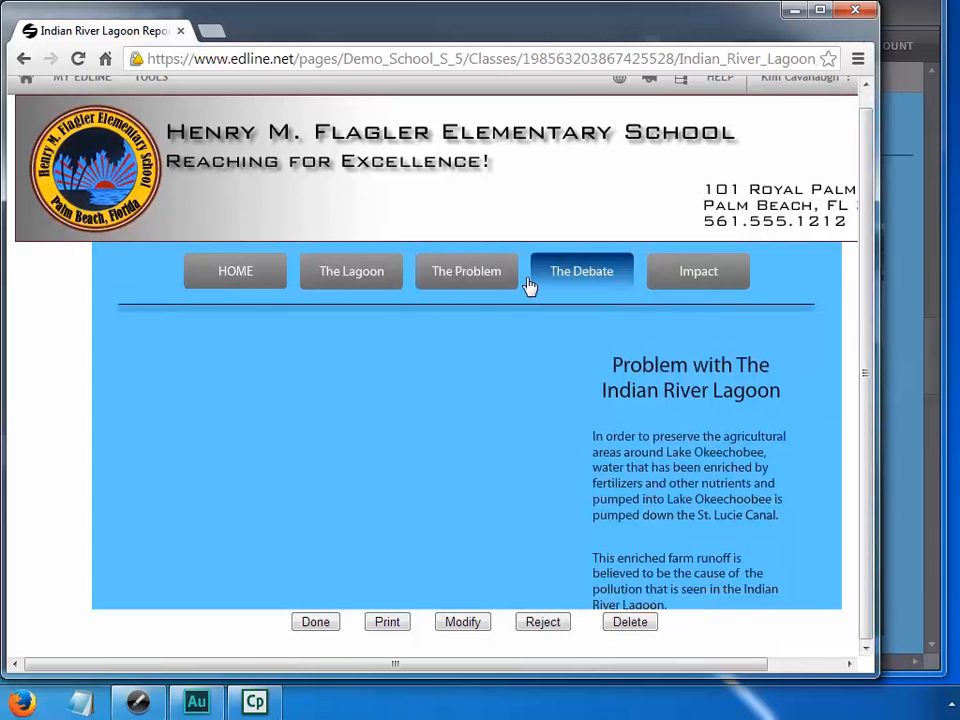
{"action": "left_click", "coordinate": [229, 273]}
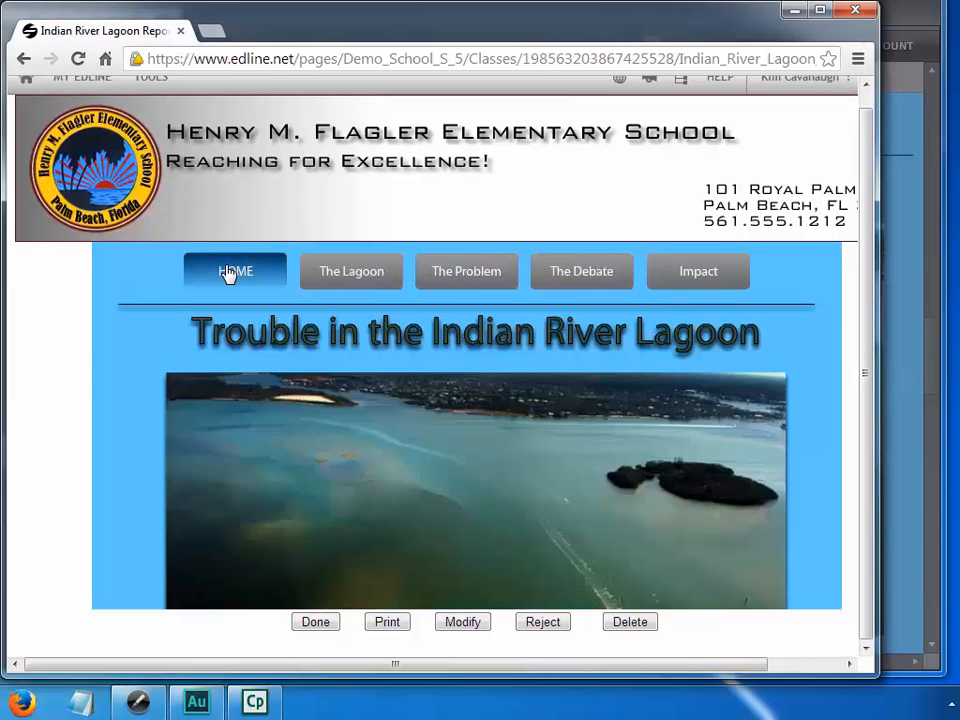
{"action": "left_click", "coordinate": [707, 281]}
{"action": "left_click", "coordinate": [586, 278]}
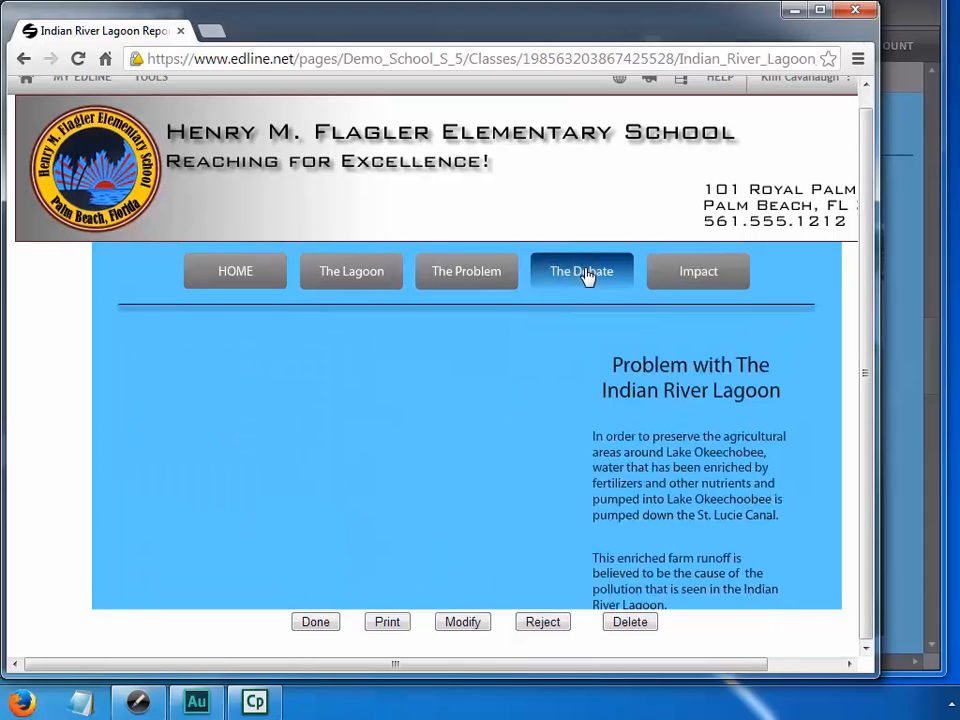
{"action": "left_click", "coordinate": [240, 283]}
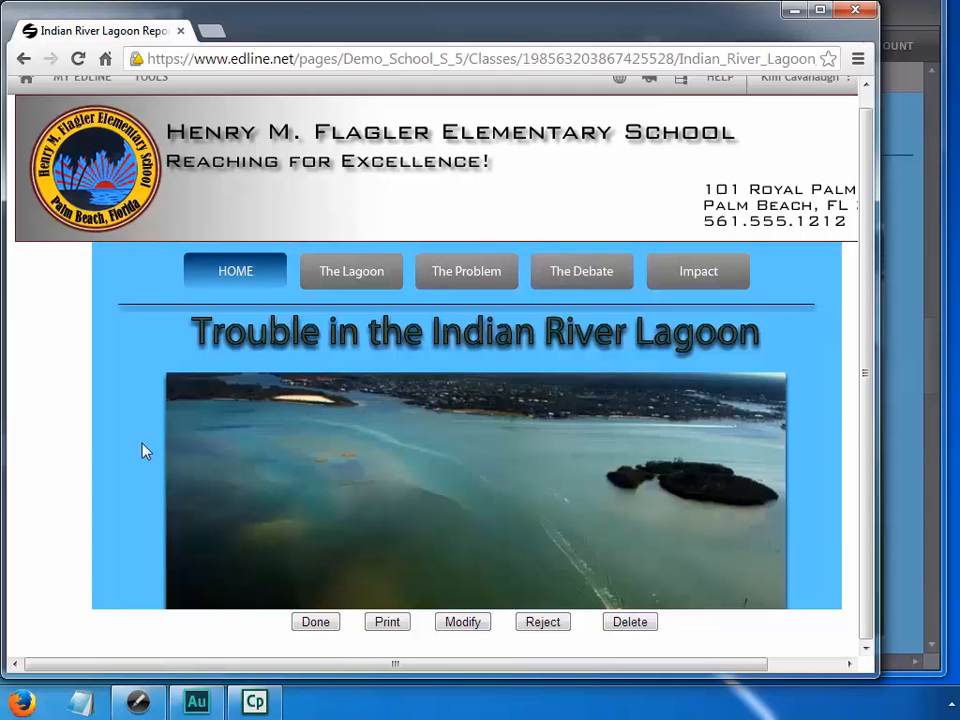